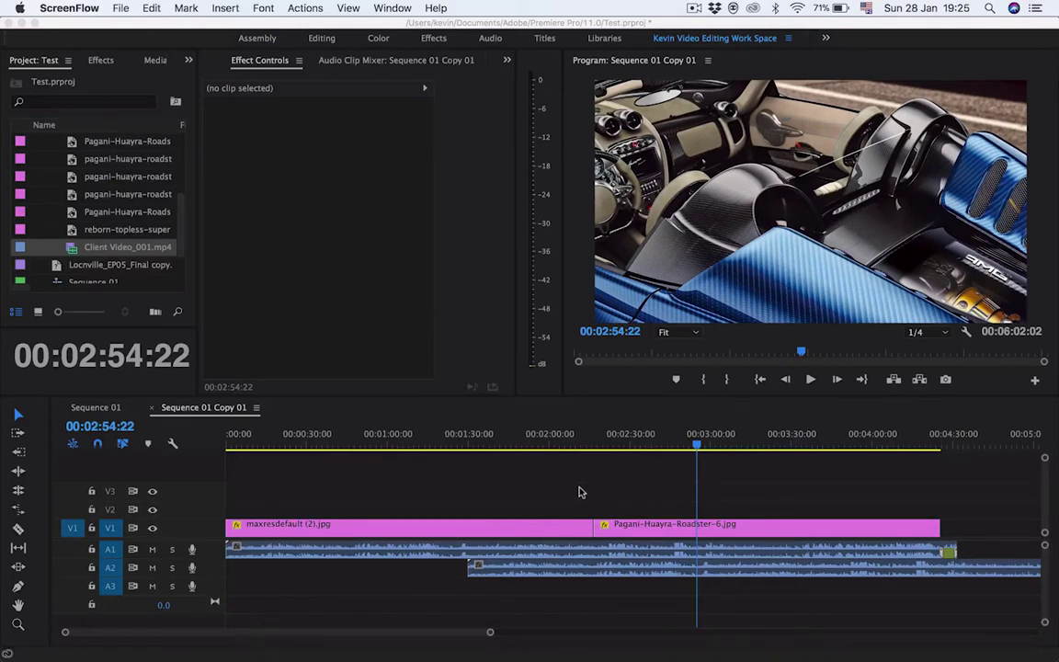
- Reposition the A2 audio clip earlier on the timeline so it starts about 33 seconds after the A1 clip
click(632, 576)
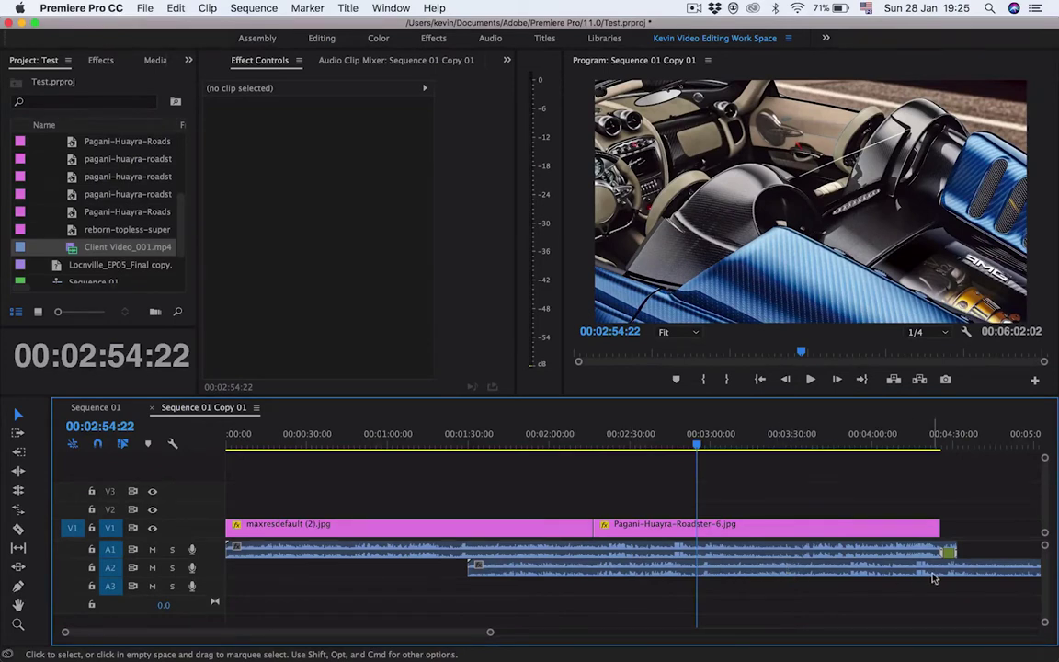
drag(933, 577, 706, 572)
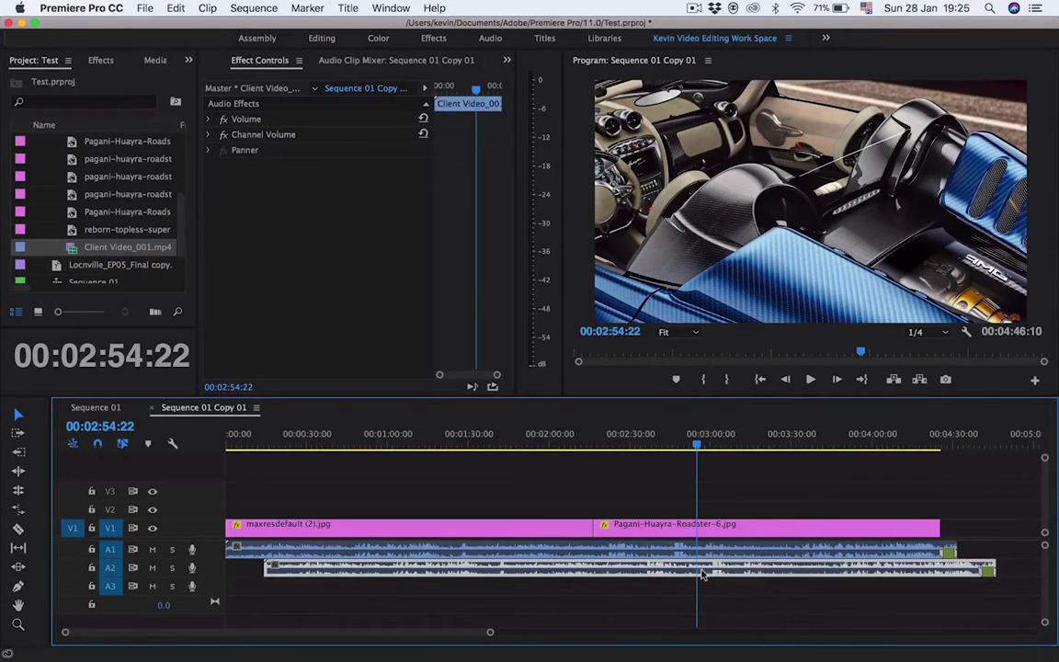
click(641, 506)
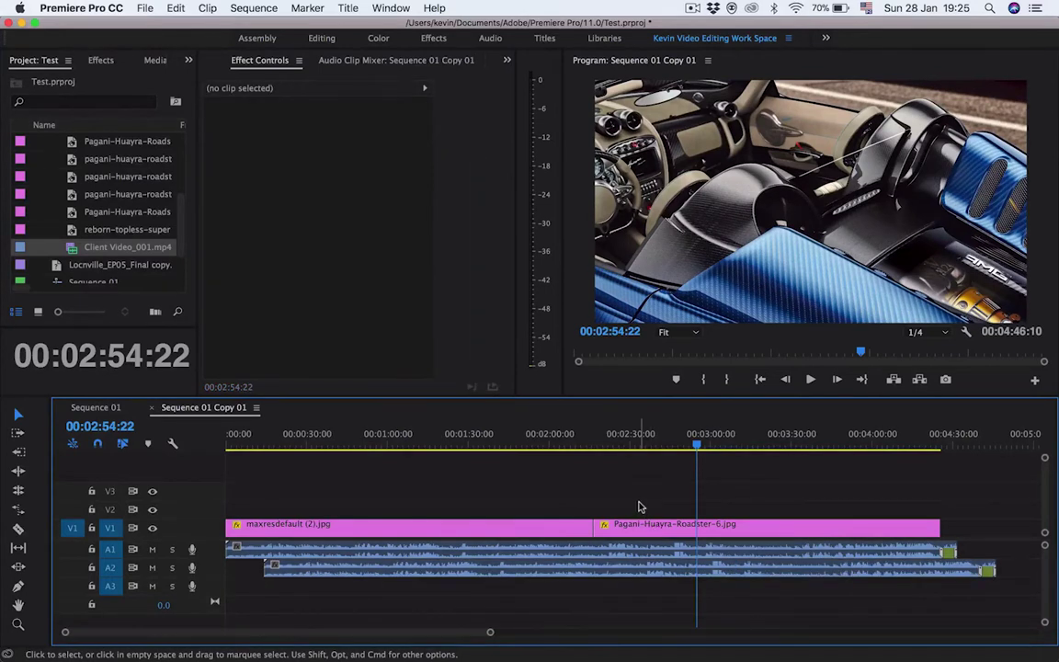
click(446, 445)
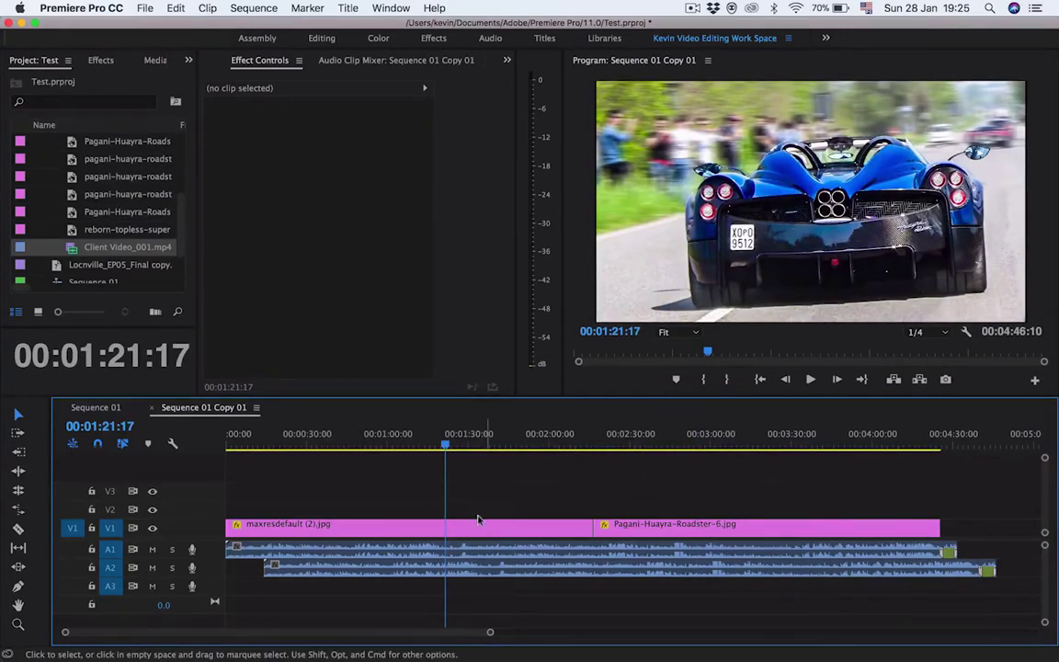
drag(471, 576, 521, 573)
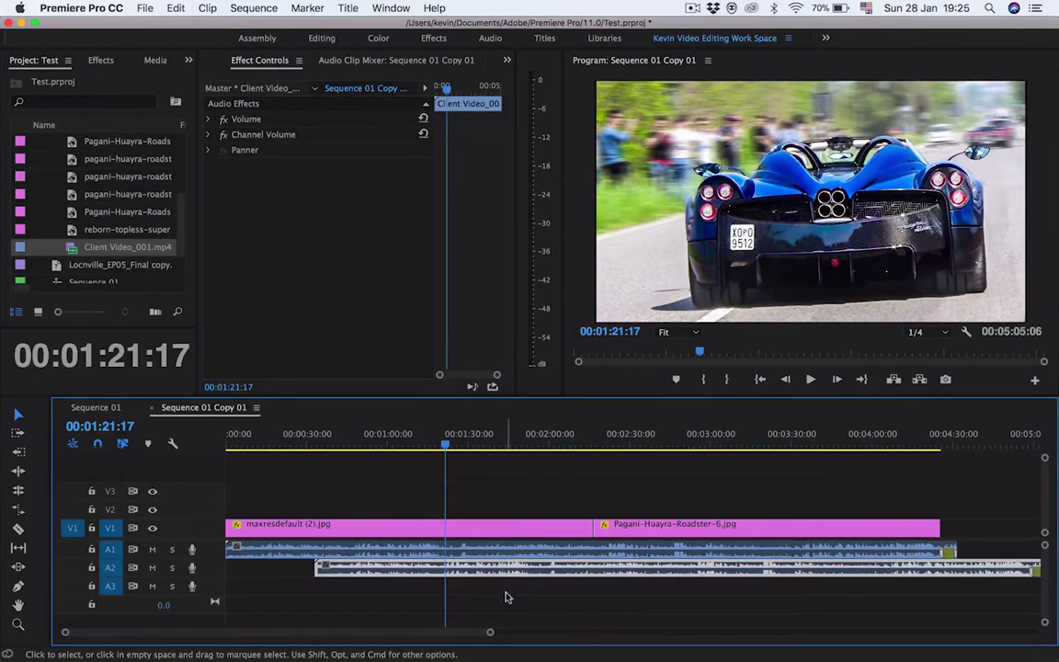
click(505, 595)
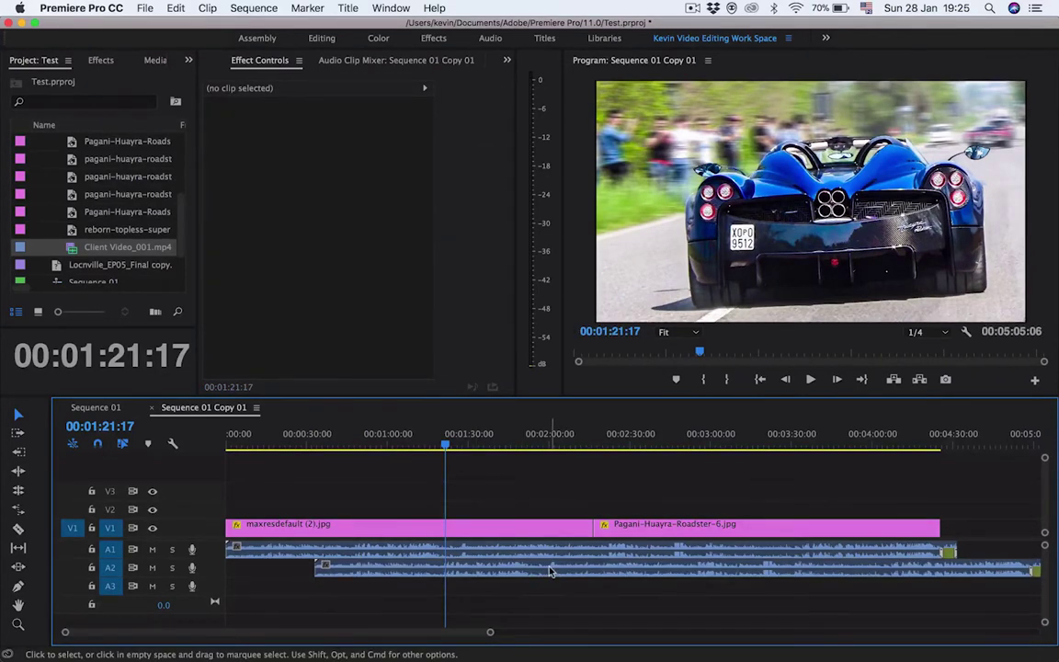
- Synchronize the A1 and A2 audio clips by Audio on track channel 1, and move both to the sequence start
drag(982, 610, 884, 553)
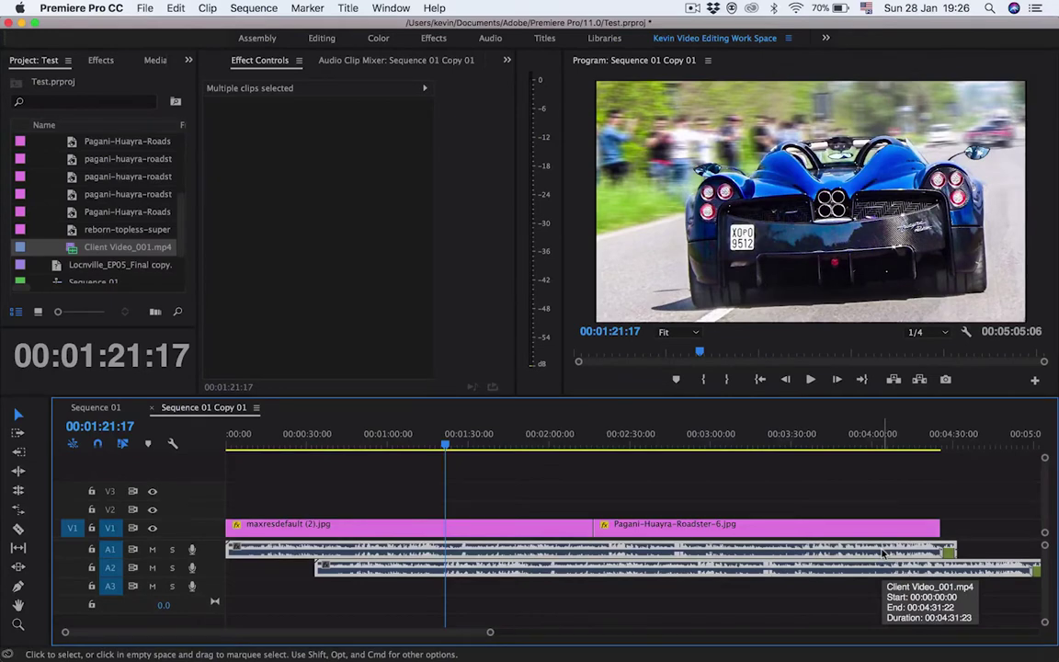
right_click(883, 552)
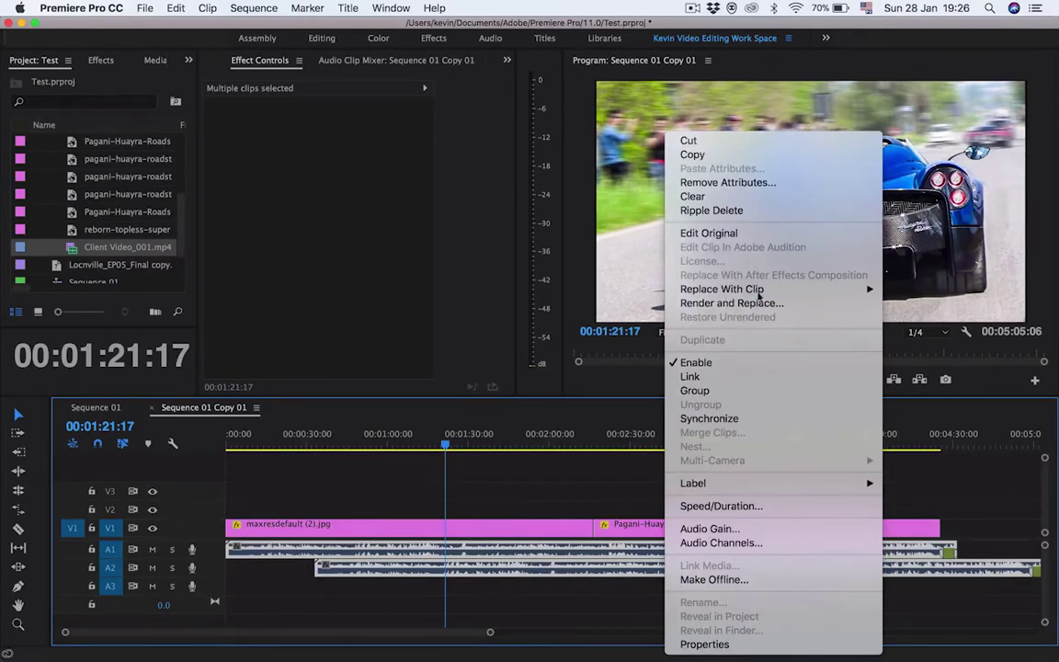
click(706, 419)
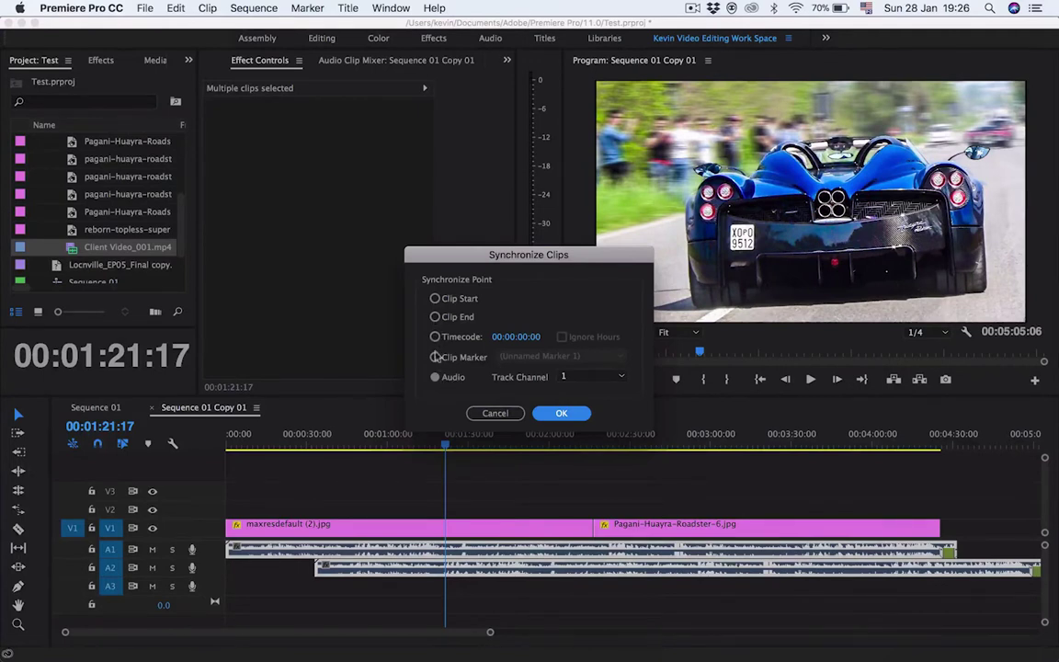
click(436, 378)
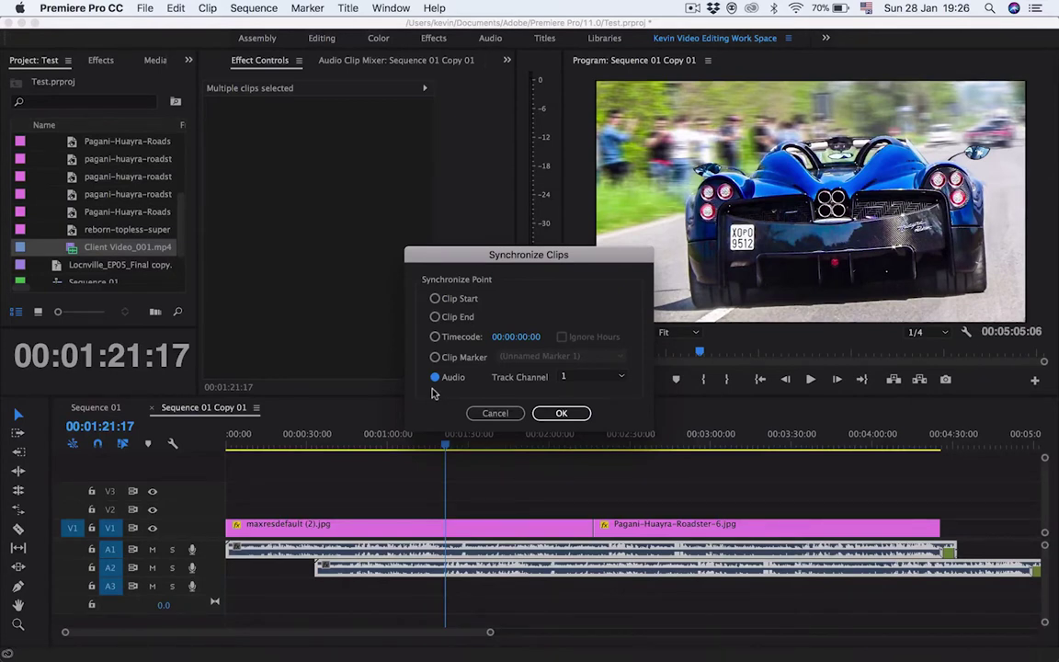
click(565, 413)
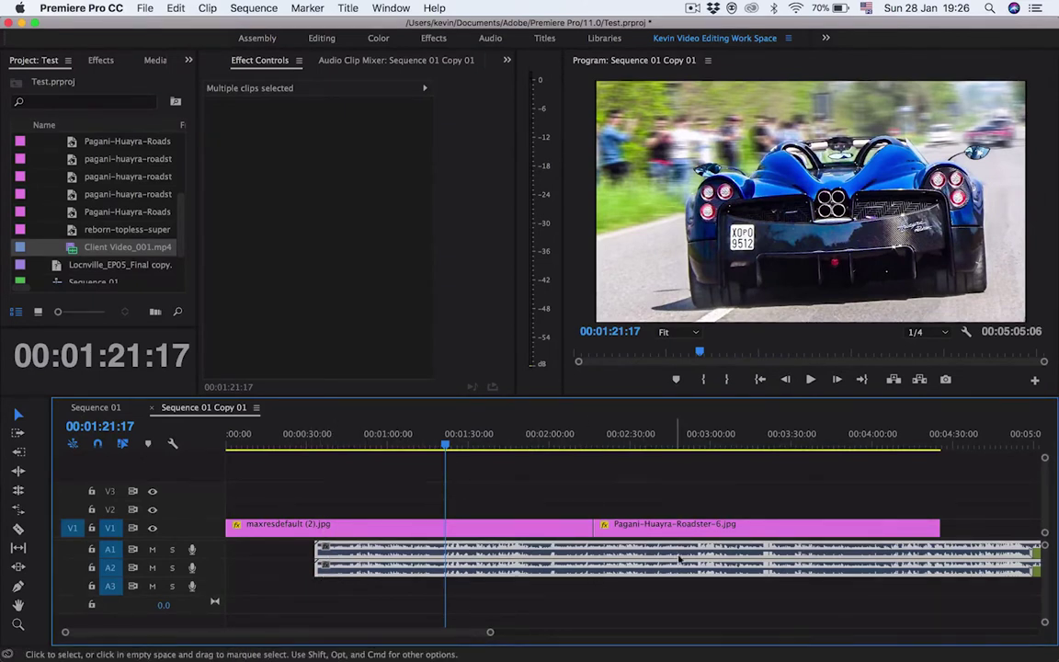
drag(699, 559, 614, 566)
click(615, 597)
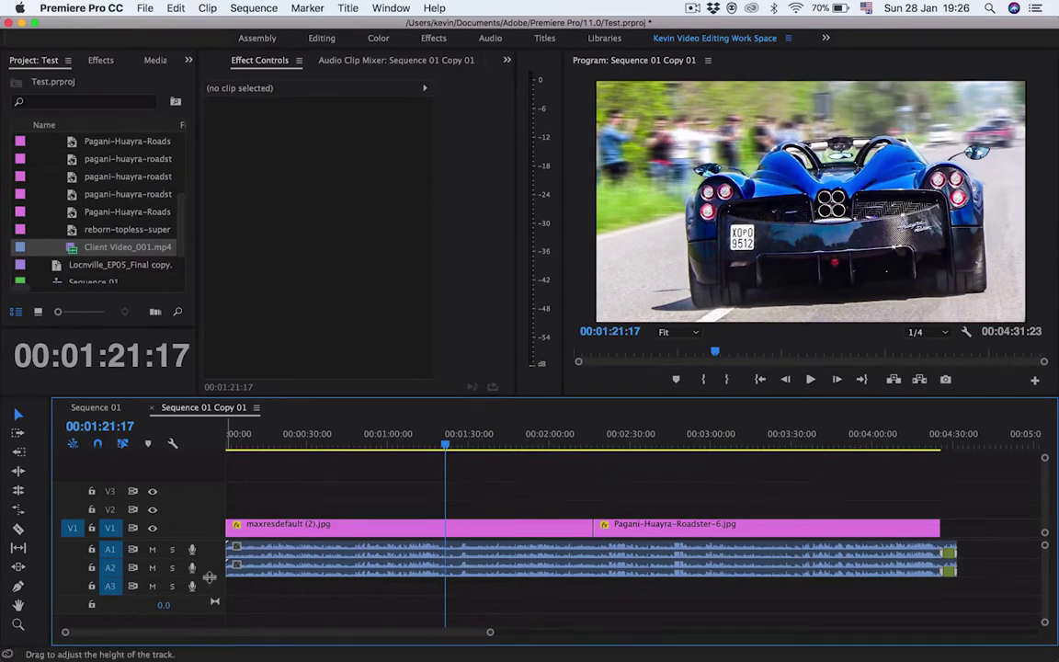
- Enlarge the Audio 2 track height and raise the divider between the video and audio tracks
scroll(218, 577, up, 3)
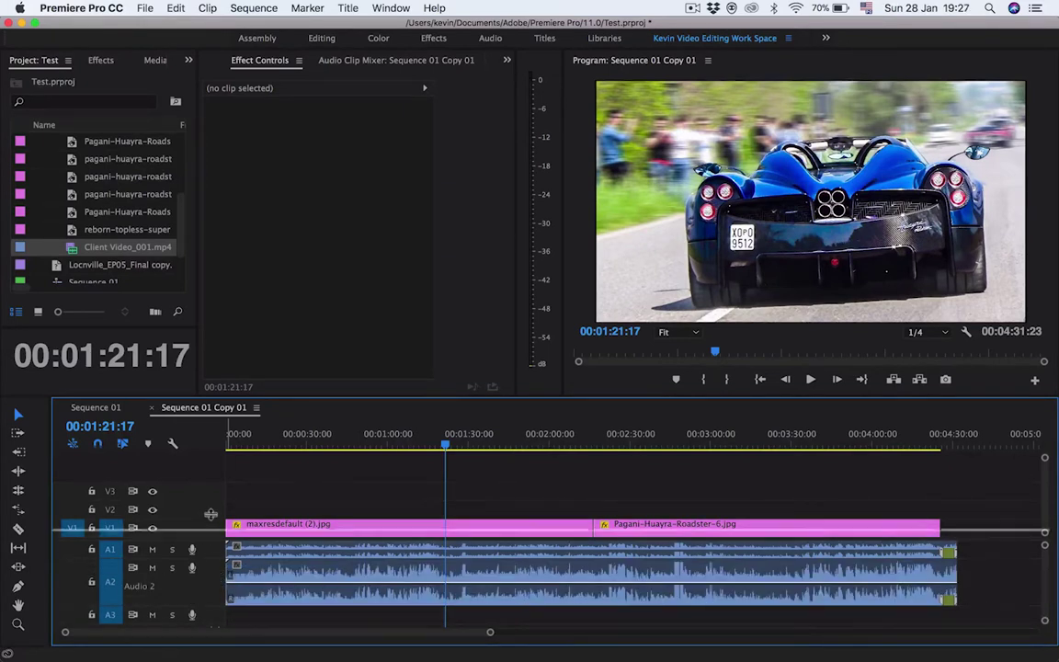
drag(211, 539, 210, 482)
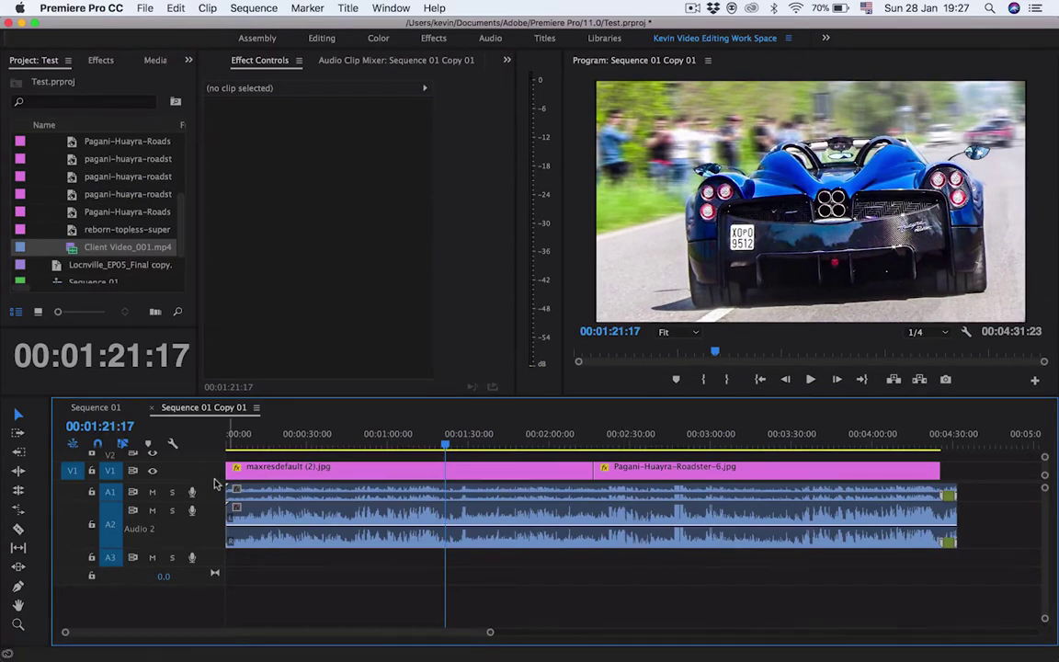
scroll(191, 440, up, 2)
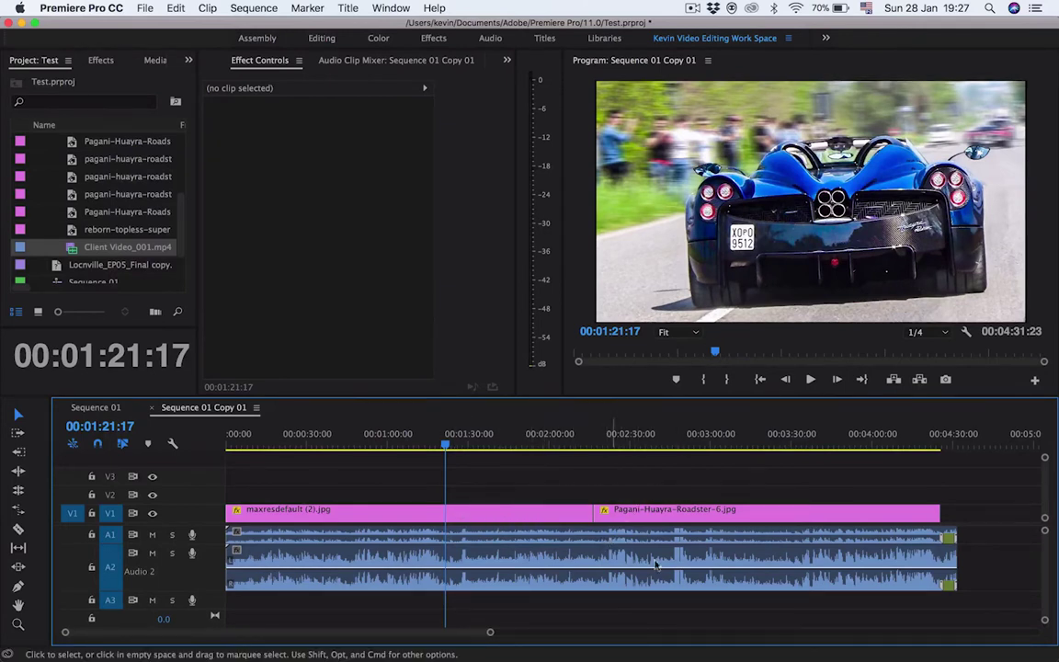
- Shift the A1 audio clip about 28 seconds later and both V1 images about 16 seconds later
click(719, 541)
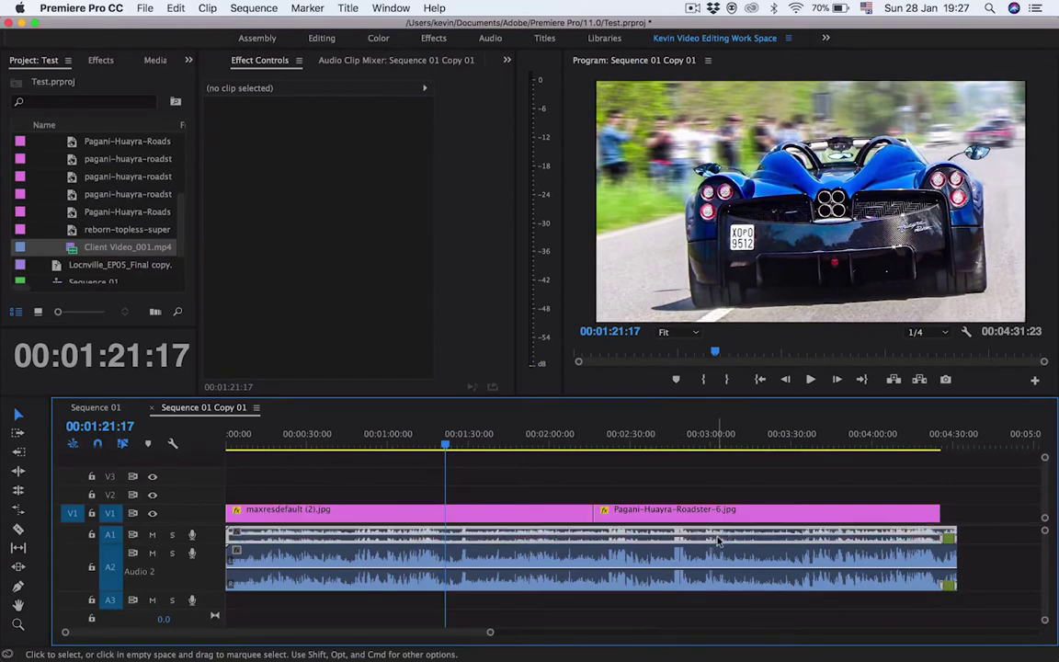
drag(719, 541, 793, 531)
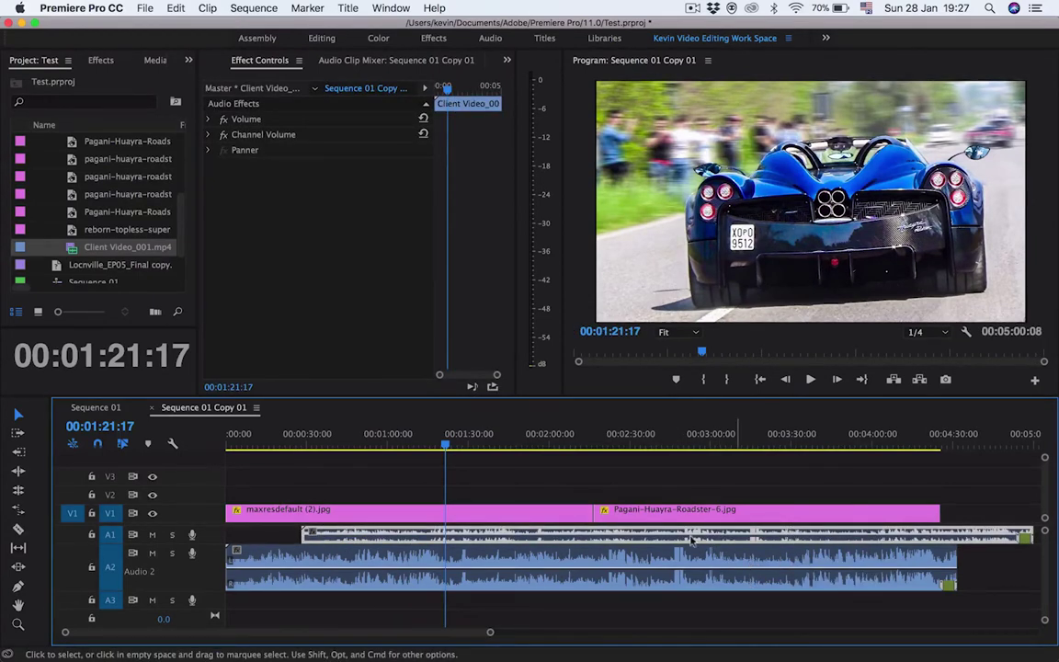
drag(567, 489, 614, 505)
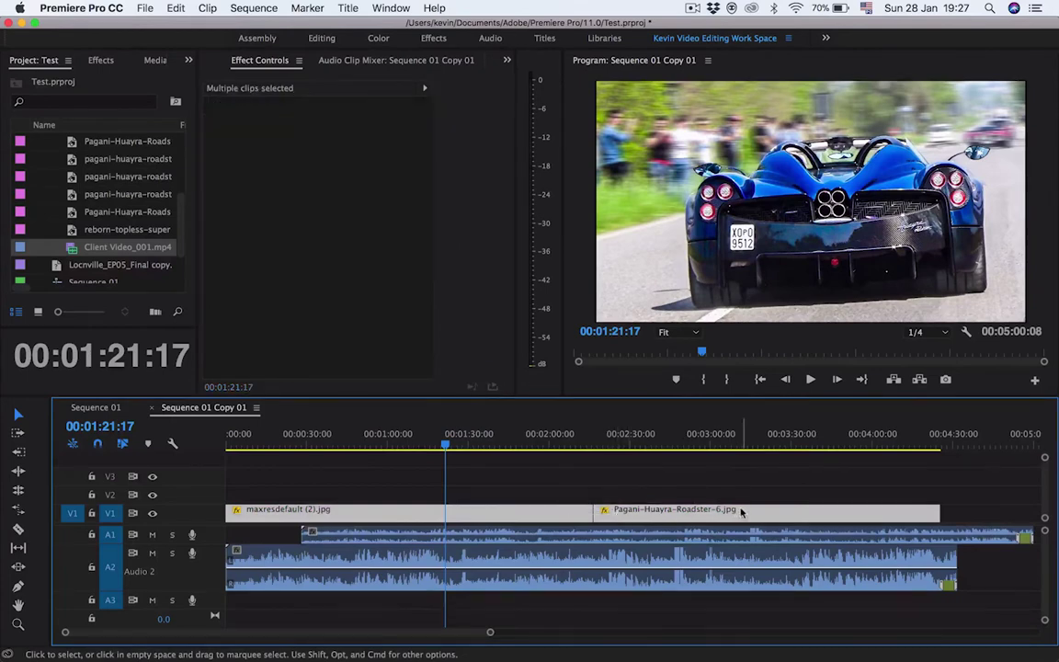
drag(741, 512, 783, 551)
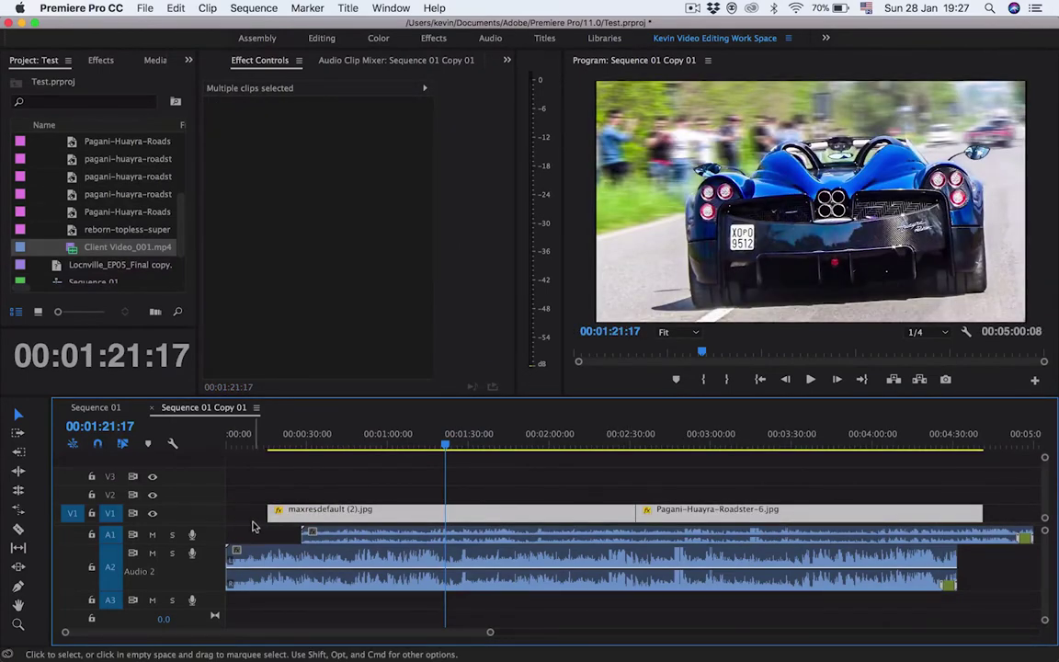
- Ripple delete the empty gap before the first image on V1
click(255, 522)
right_click(255, 522)
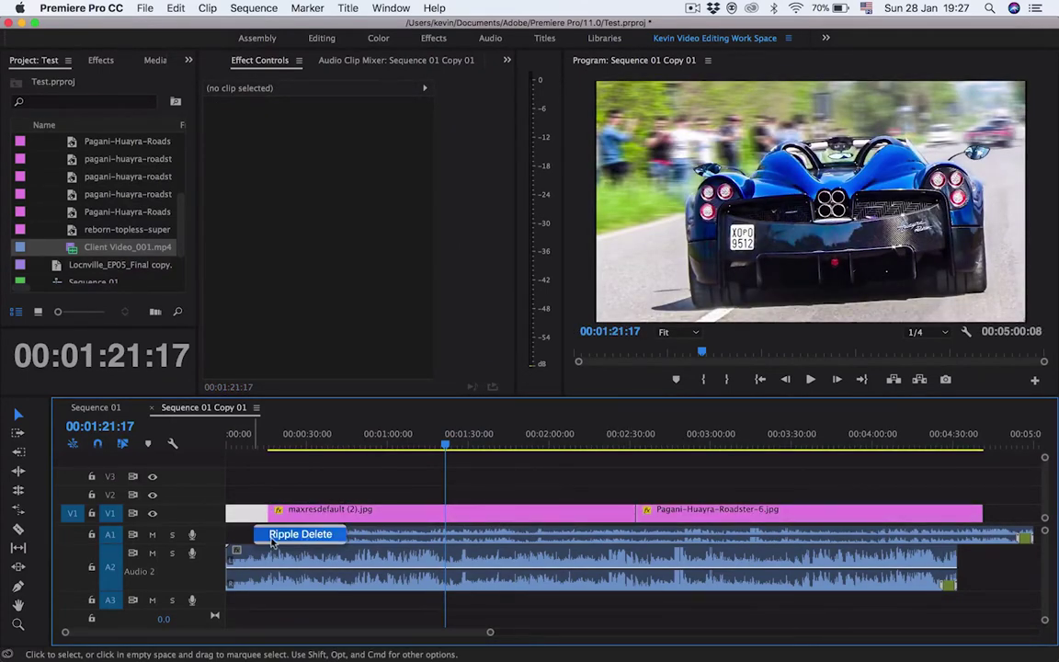
click(285, 534)
- Try to ripple delete the empty gap before the A1 audio clip
click(237, 539)
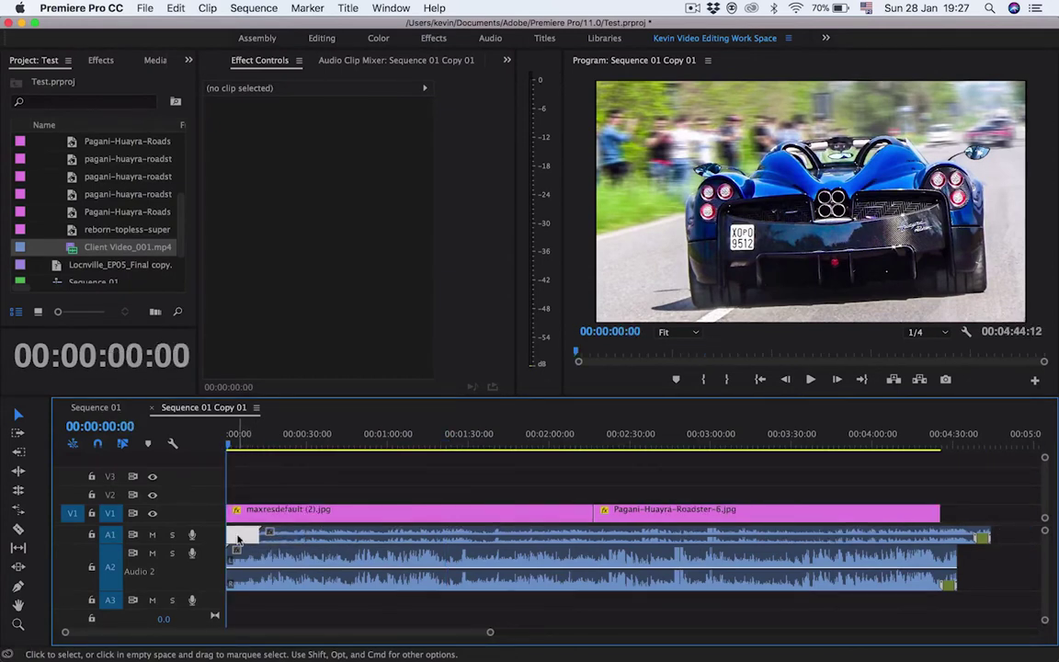
right_click(237, 538)
click(356, 561)
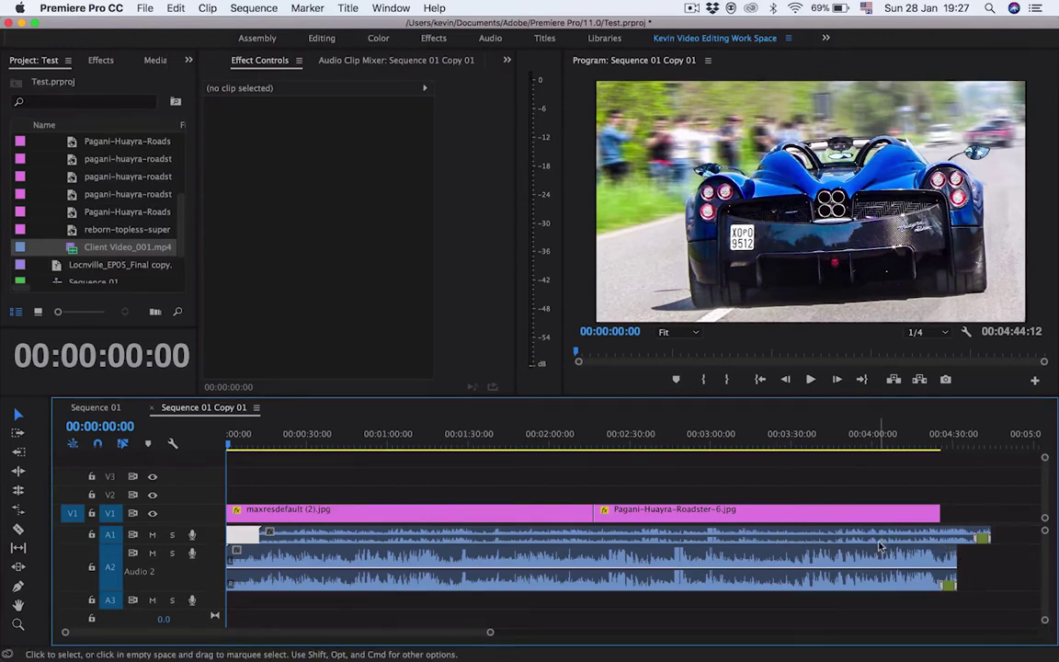
- Synchronize the offset A1 and A2 audio clips using Audio as the synchronize point on track channel 1
drag(957, 614, 825, 531)
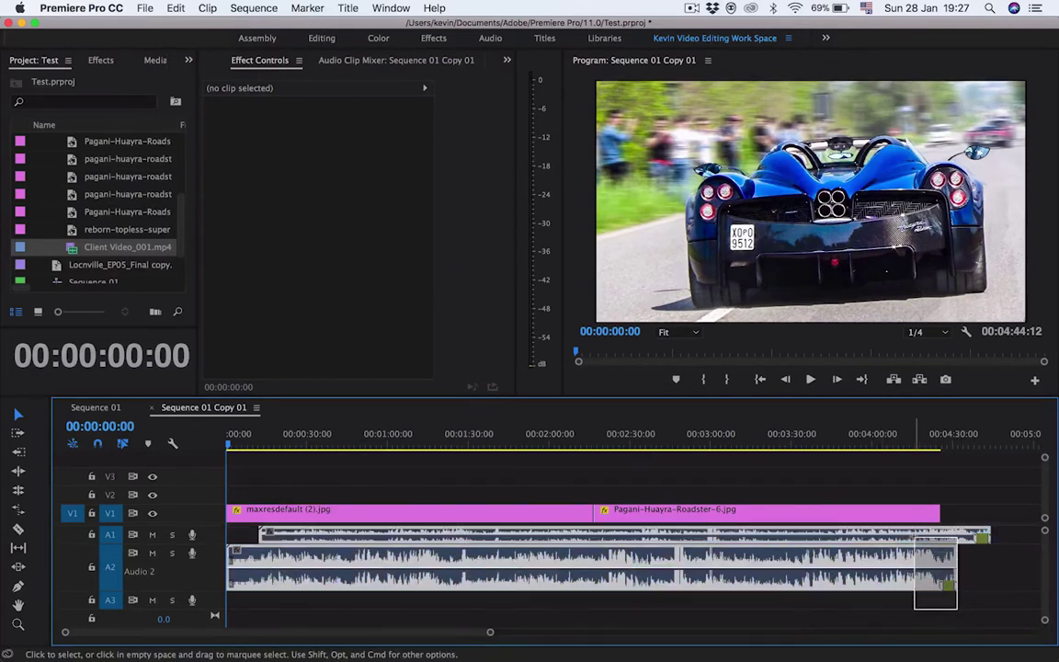
right_click(892, 543)
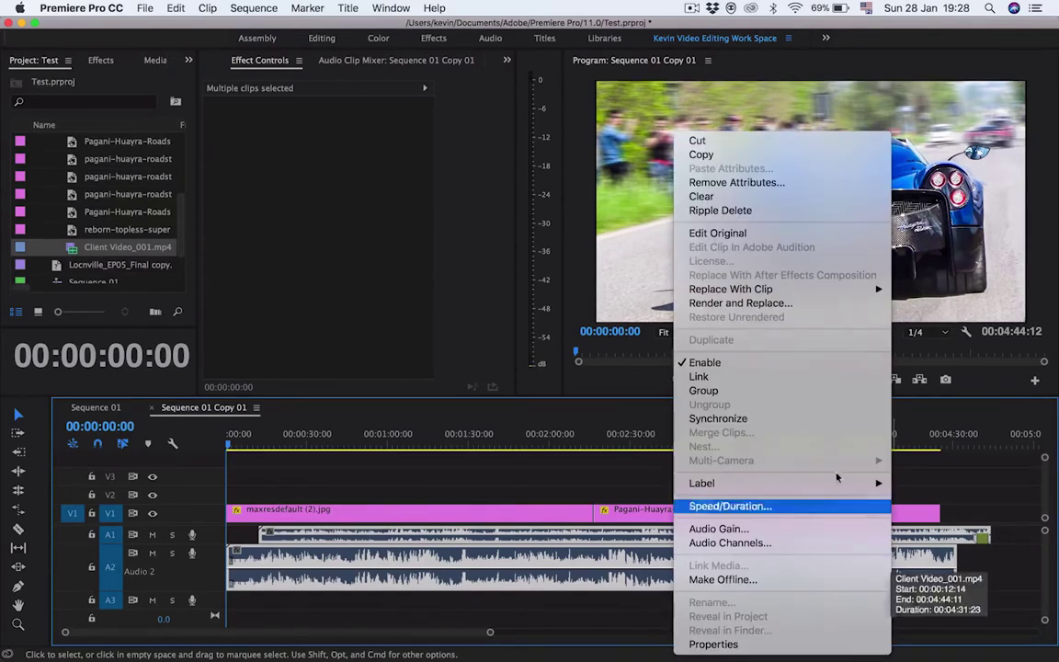
click(751, 423)
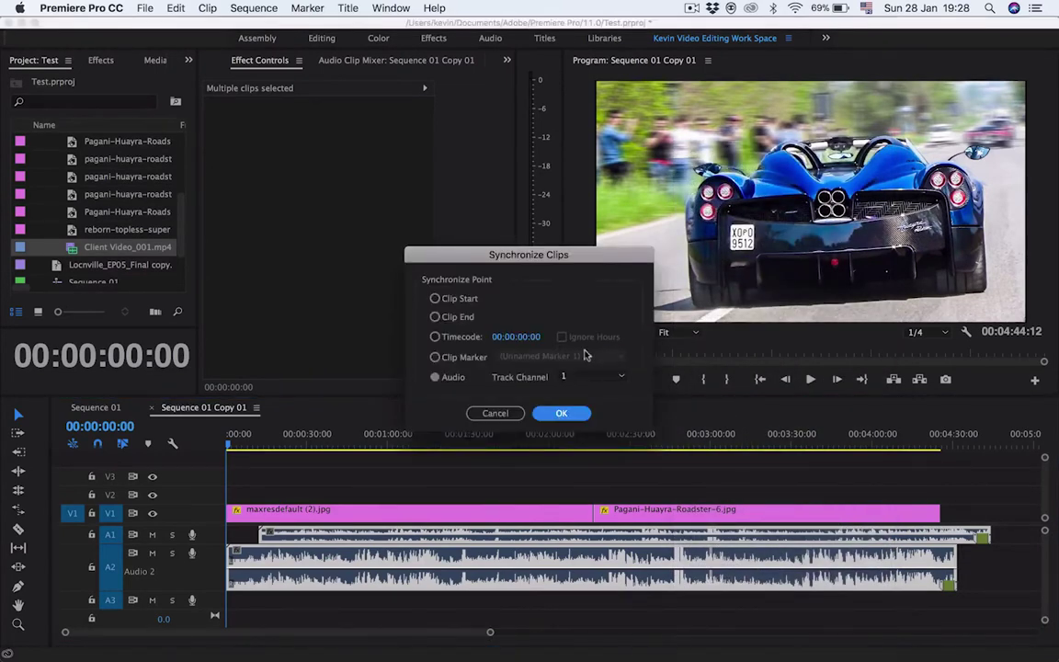
click(555, 413)
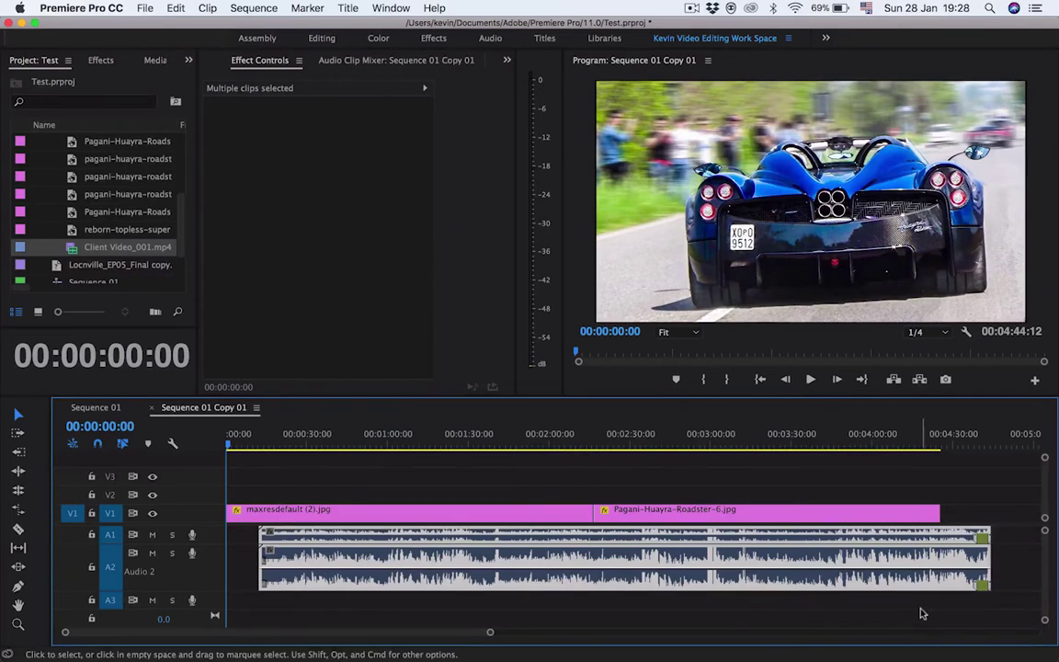
key(super+shift+a)
- Try to ripple delete the gap preceding the synchronized audio clips
click(236, 538)
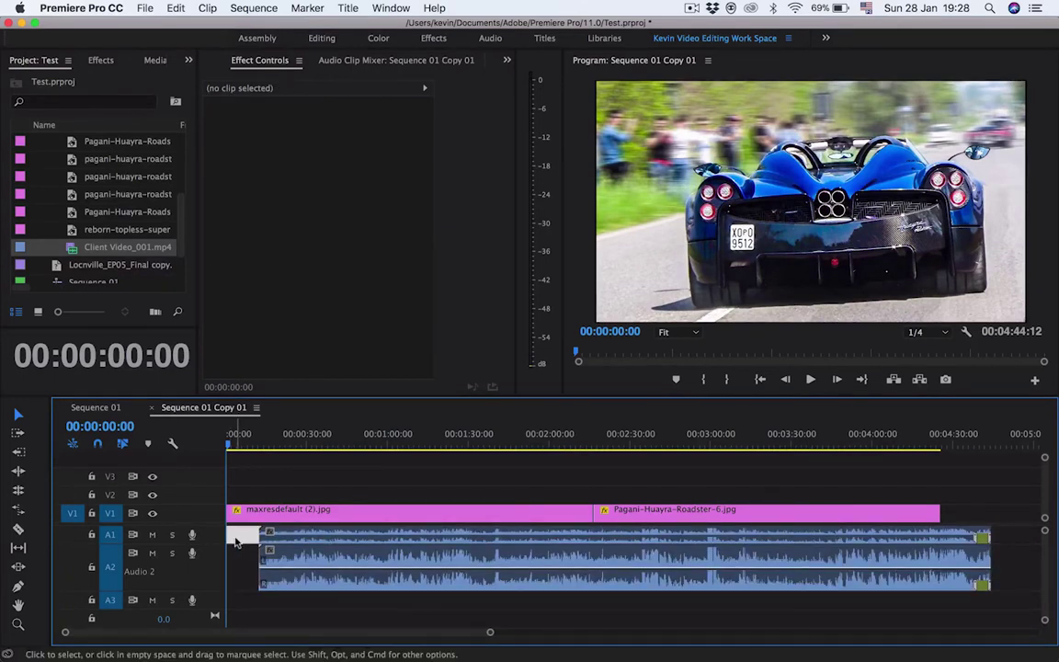
right_click(234, 543)
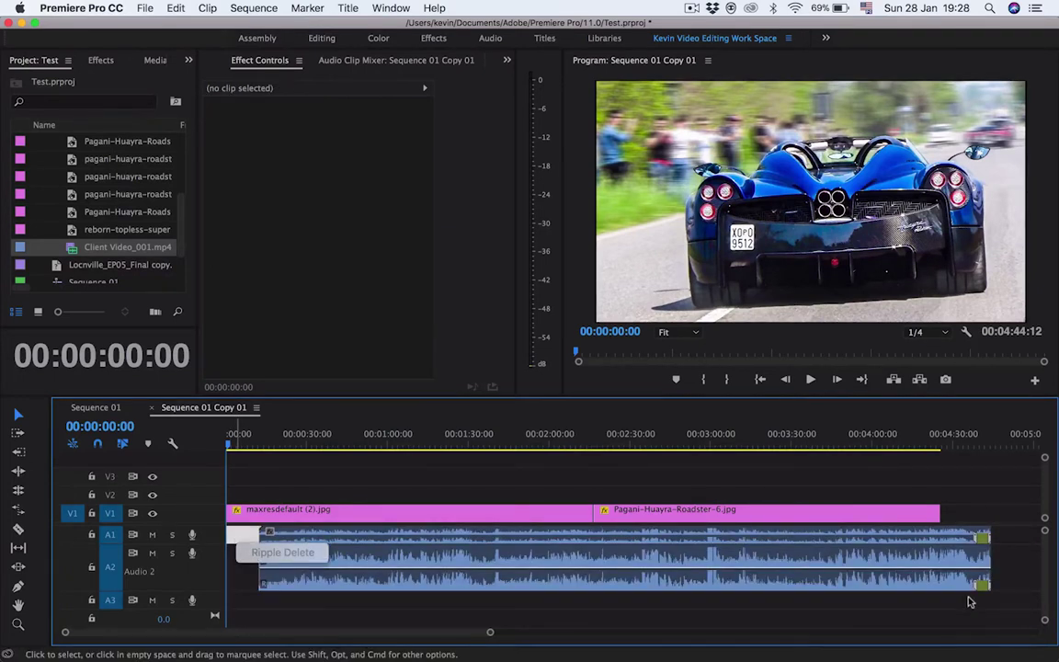
key(Escape)
- Move the A1 and A2 audio clips together back to the start of the sequence
click(909, 541)
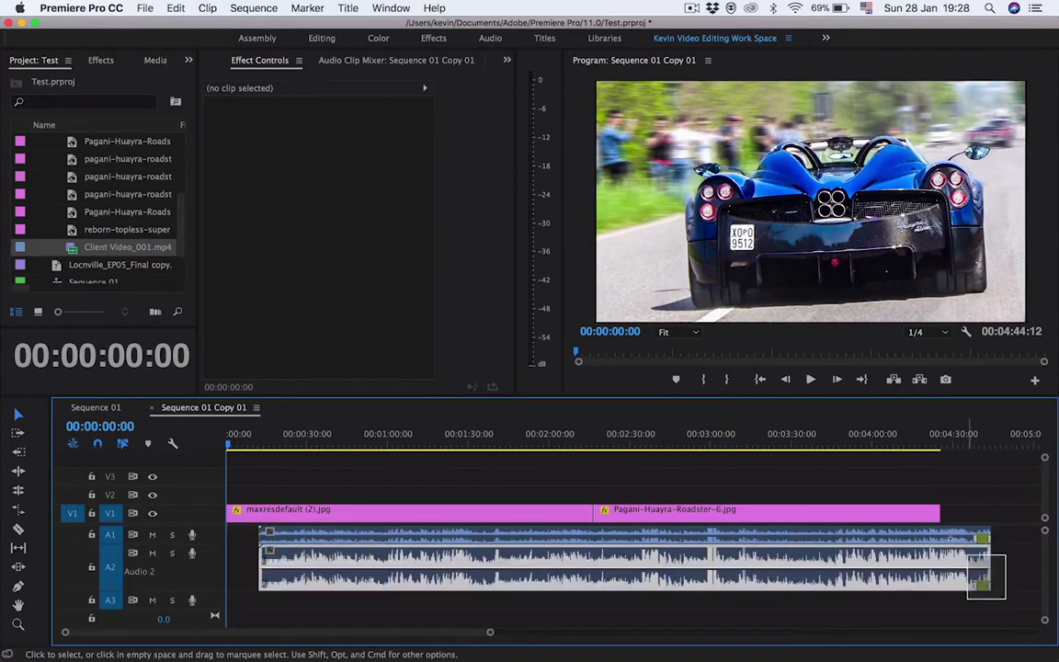
drag(919, 543, 886, 544)
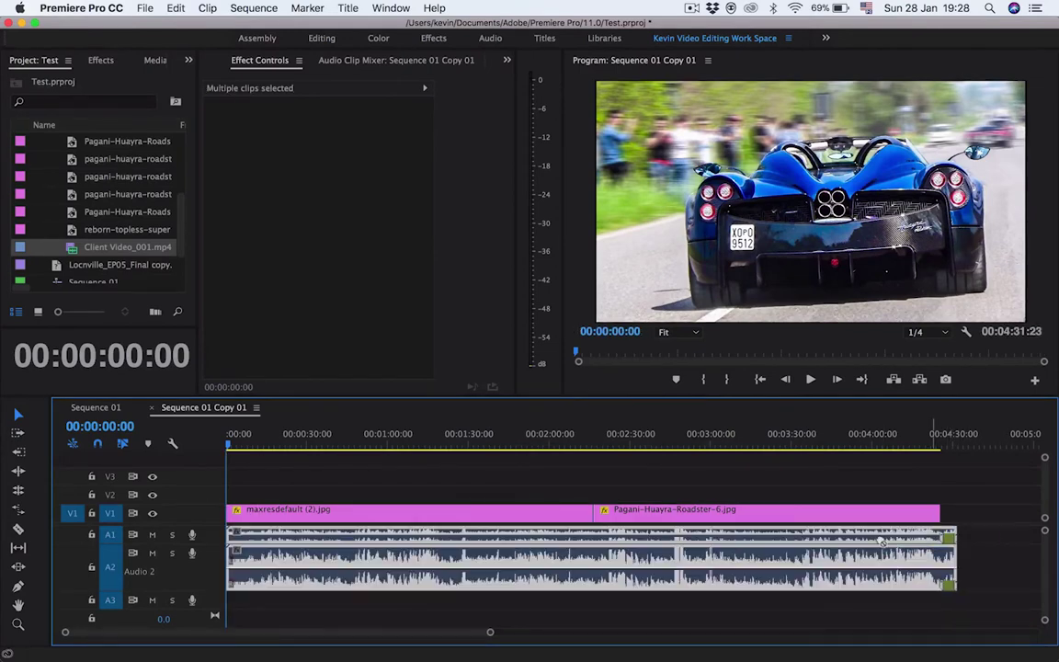
click(708, 493)
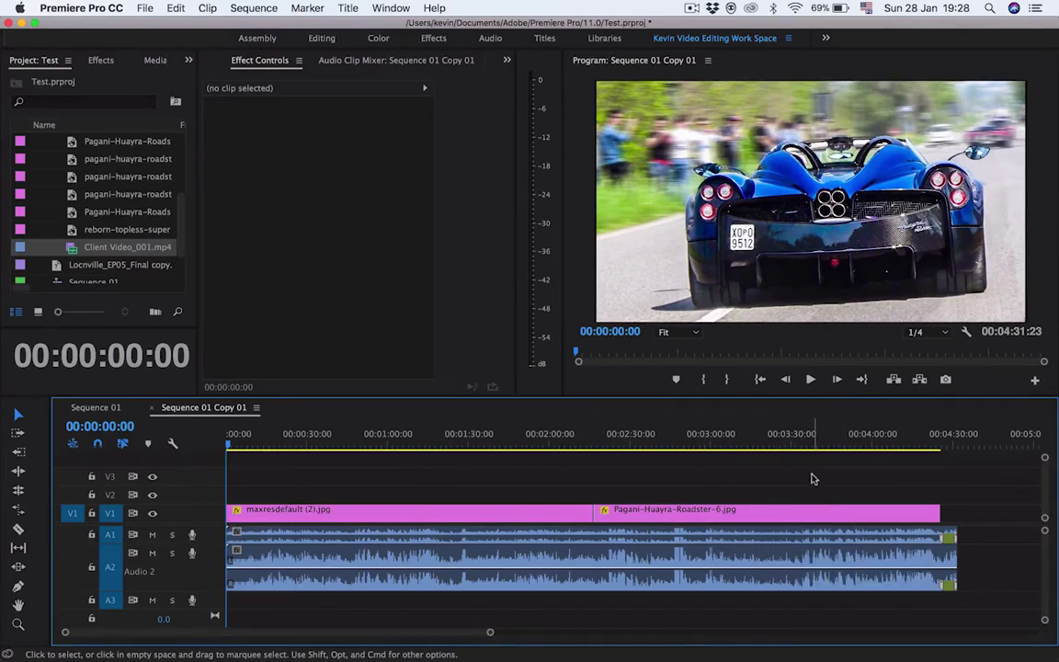
- Group the two V1 images with both audio clips and move the group about 38 seconds later
drag(552, 469, 643, 547)
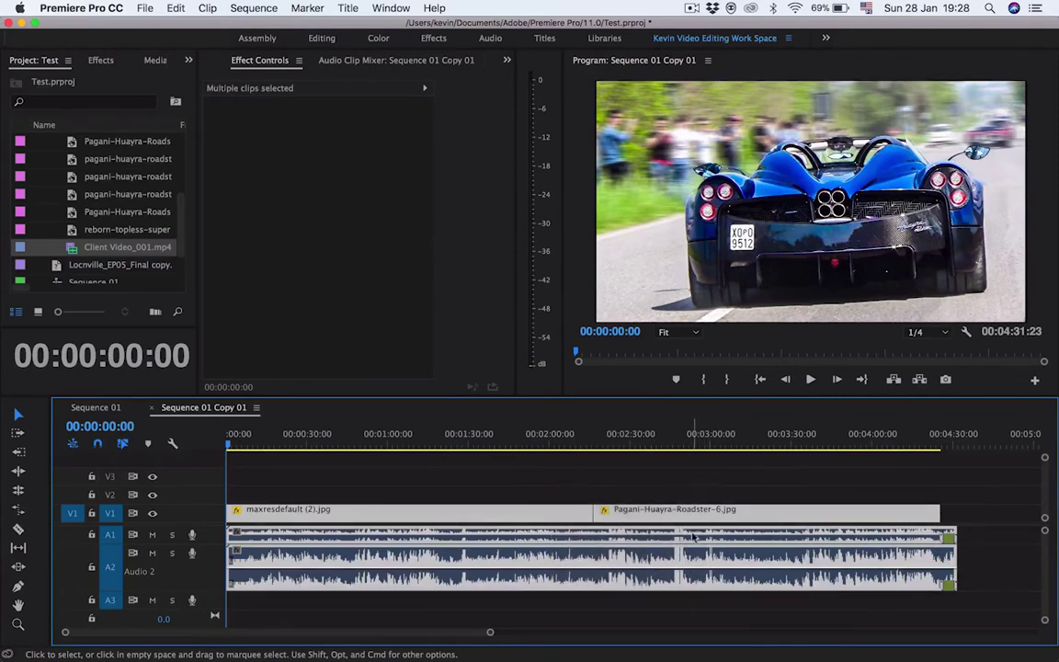
right_click(689, 520)
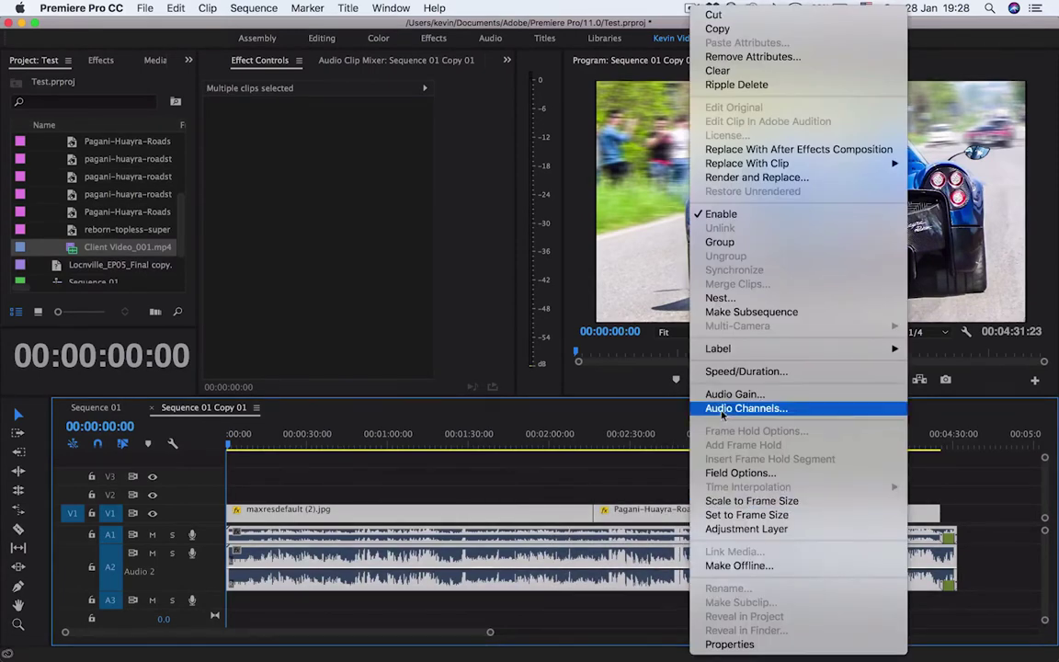
click(723, 243)
click(638, 481)
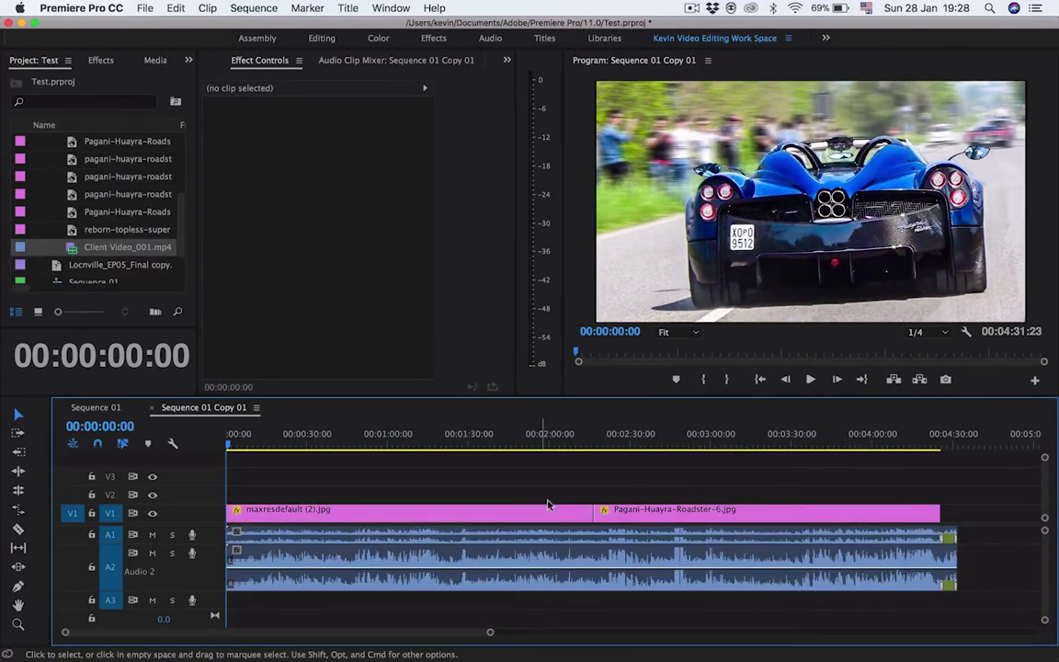
drag(638, 512, 745, 515)
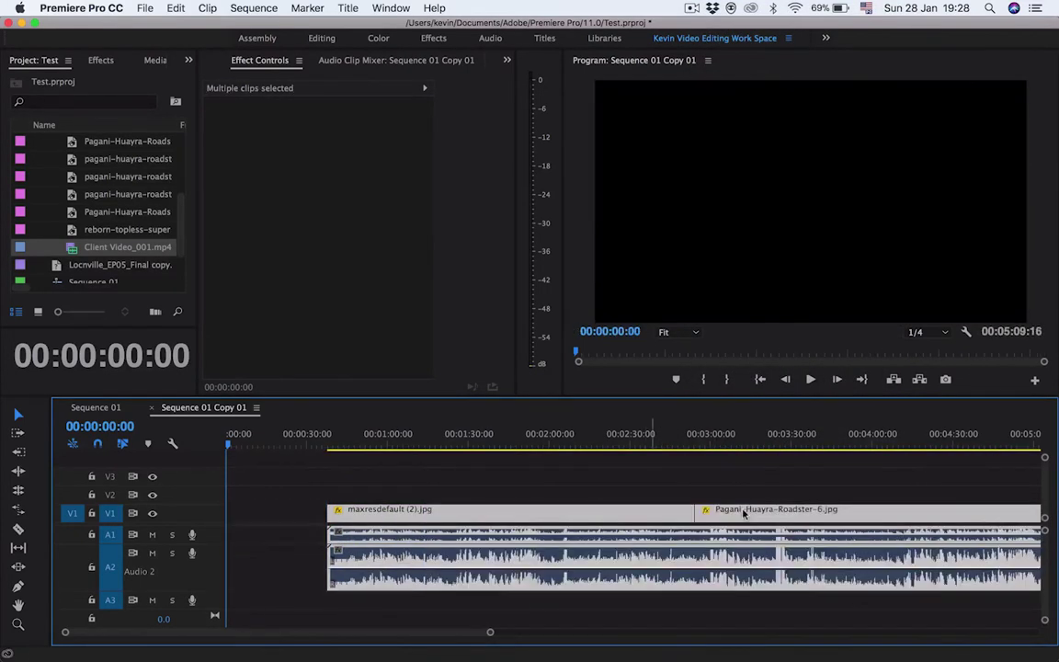
- Place the playhead at 00:02:03:19 and move the grouped images and audio clips about 15 seconds earlier
click(559, 443)
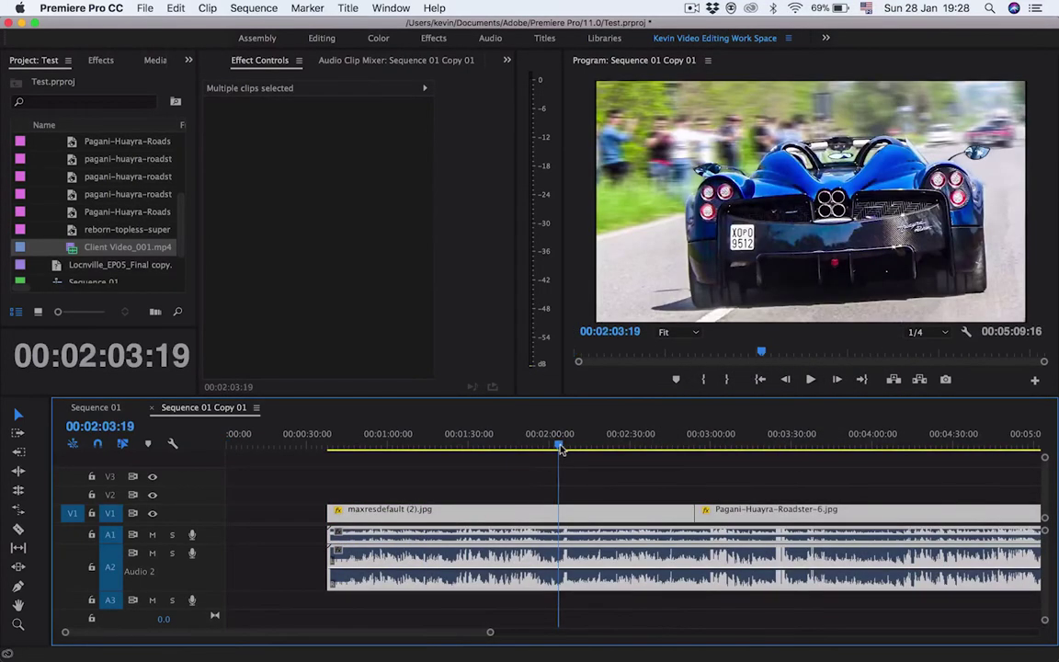
click(607, 484)
click(631, 515)
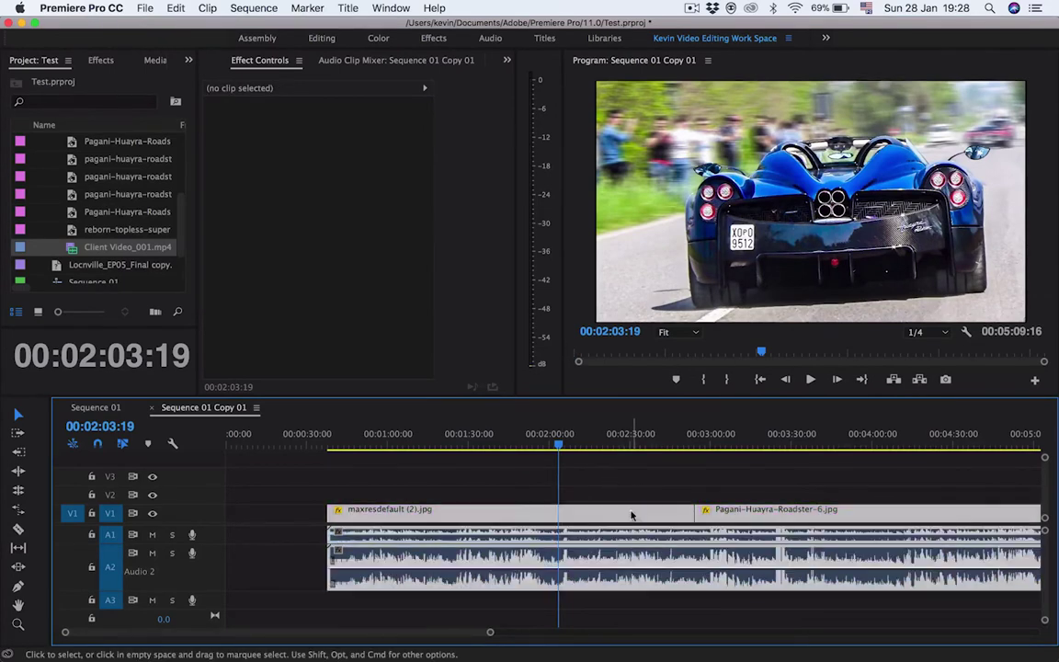
mouse_move(605, 517)
mouse_down()
mouse_move(654, 518)
mouse_move(570, 513)
mouse_move(691, 519)
mouse_move(592, 523)
mouse_move(618, 524)
mouse_up()
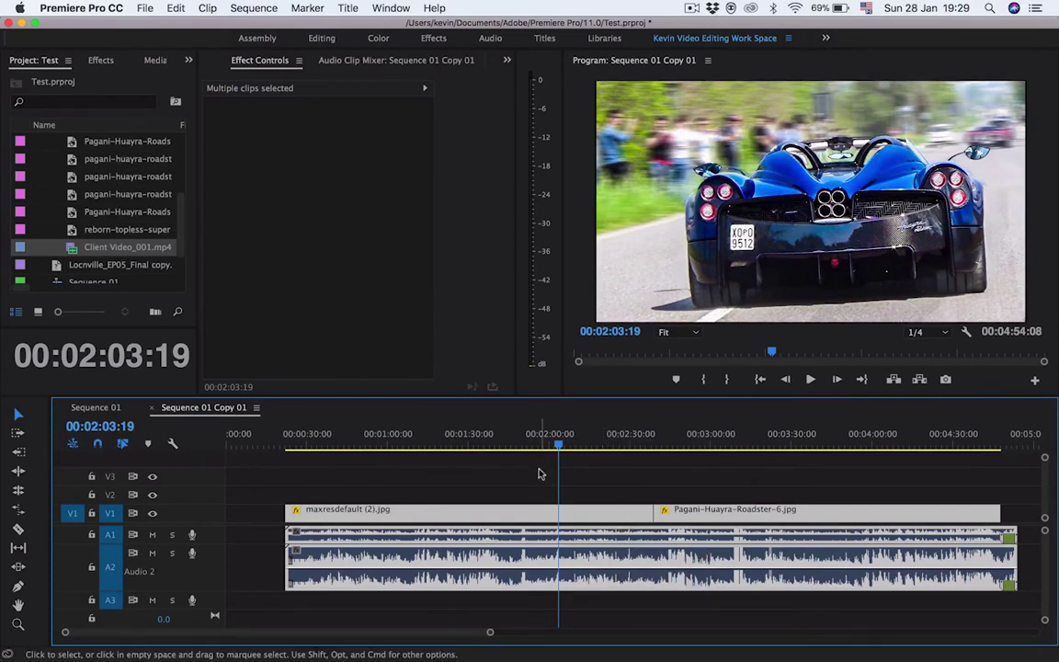
- Move the whole group of images and audio clips back to the start of the sequence and deselect it
click(513, 495)
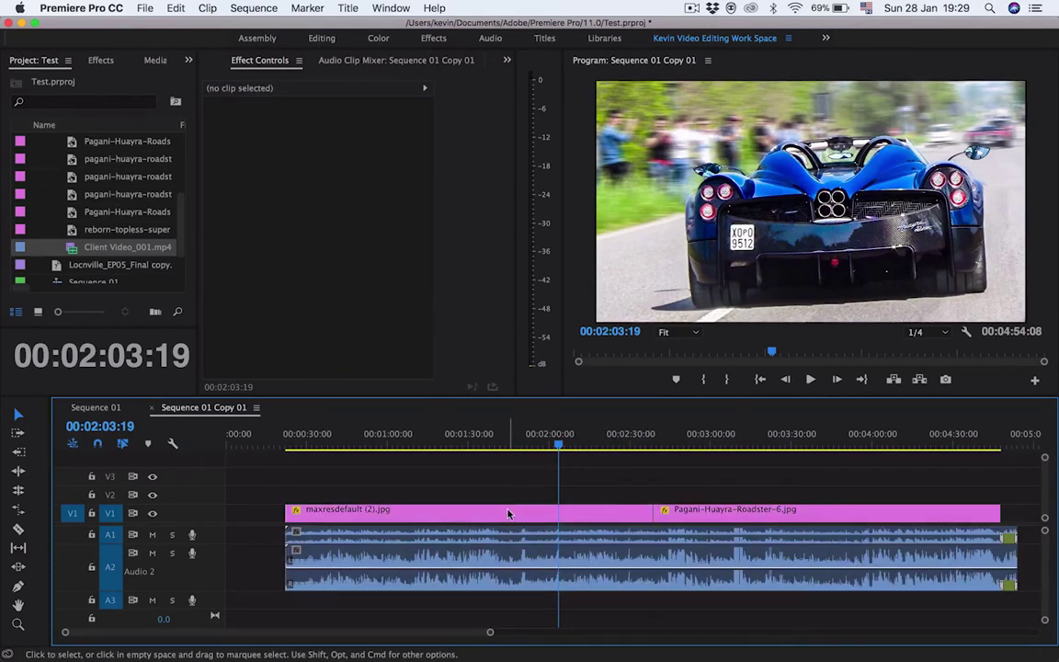
click(509, 514)
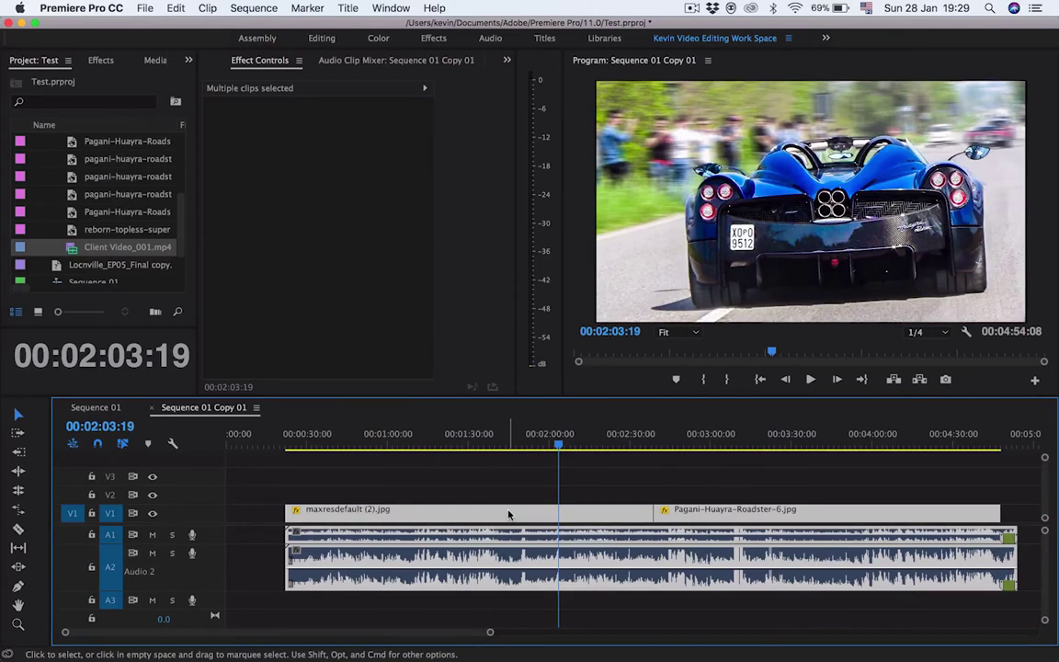
drag(509, 514, 423, 520)
click(386, 494)
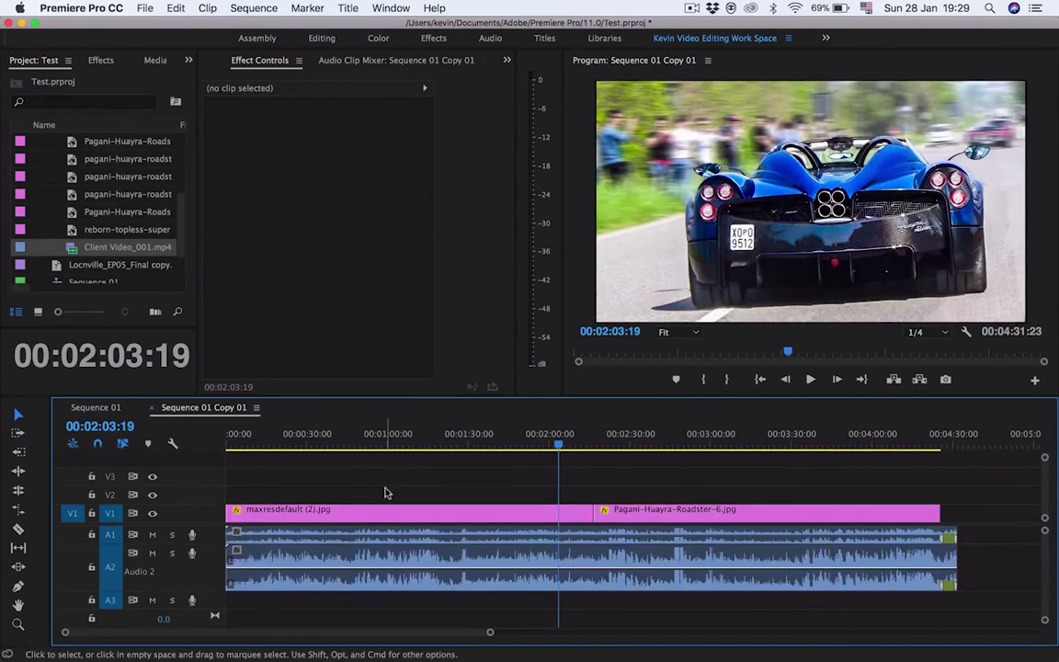
- Trim the ends of the A1 and A2 audio clips to about 00:04:26:19, close to the end of the V1 images
click(340, 445)
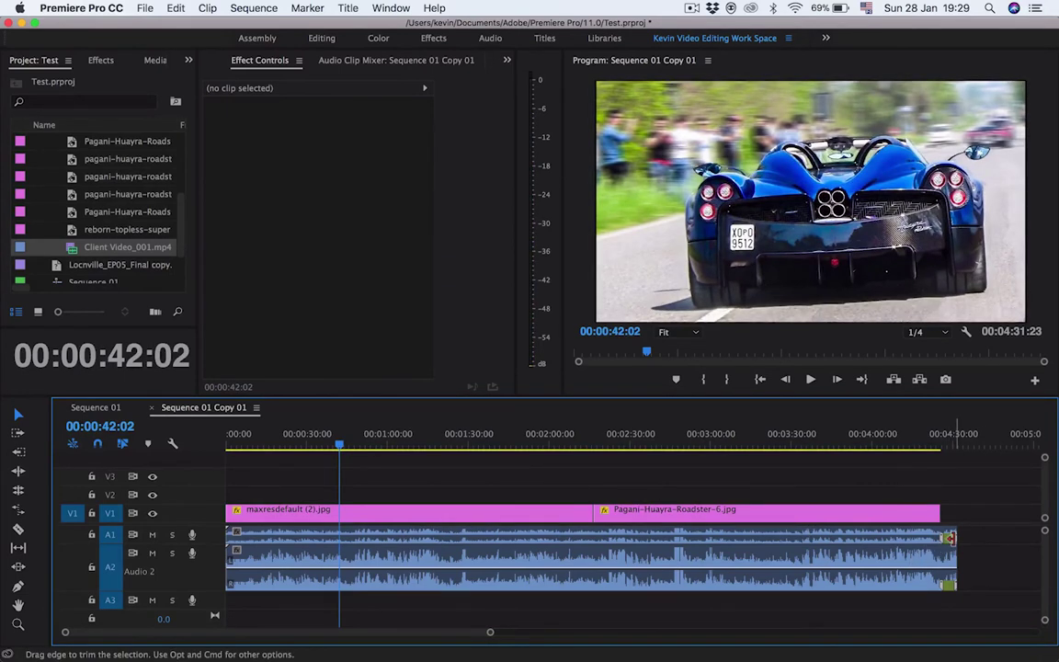
drag(951, 537, 964, 534)
click(925, 438)
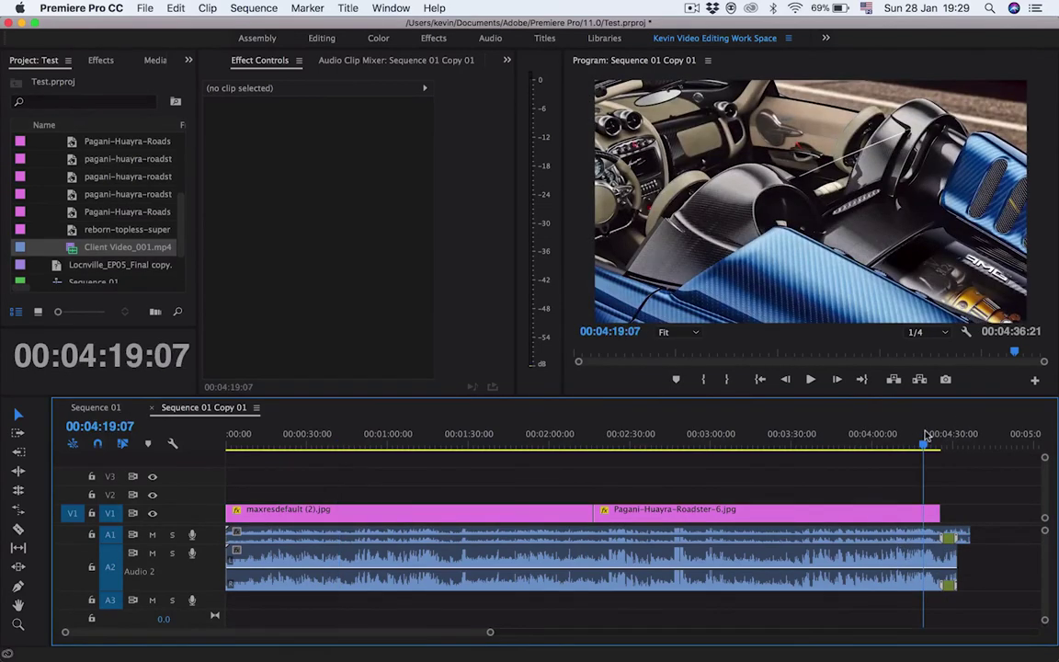
drag(959, 536, 943, 556)
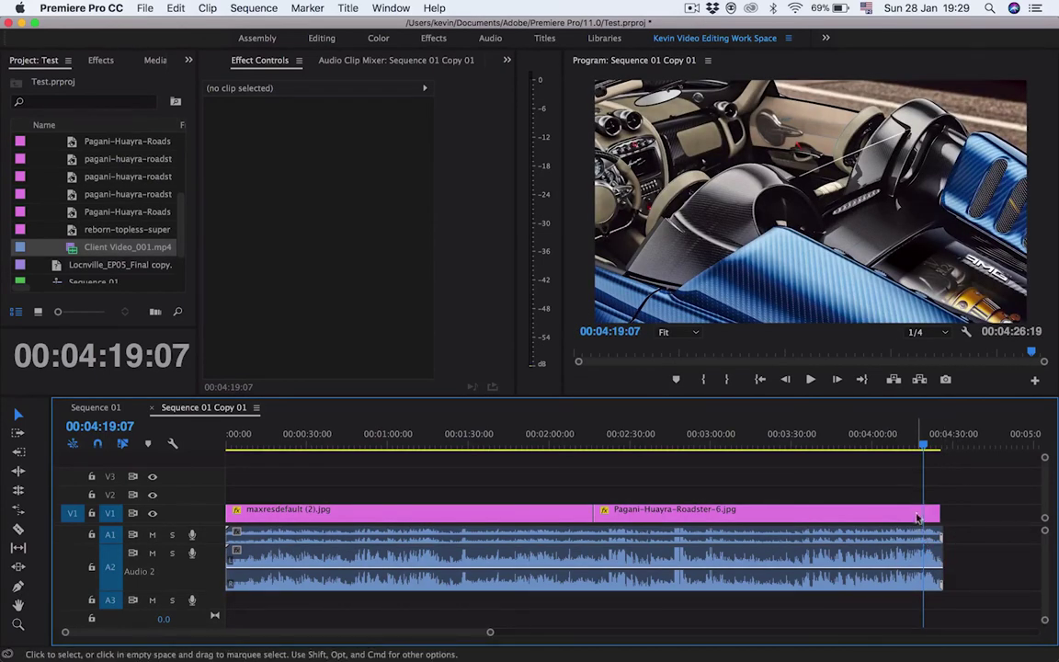